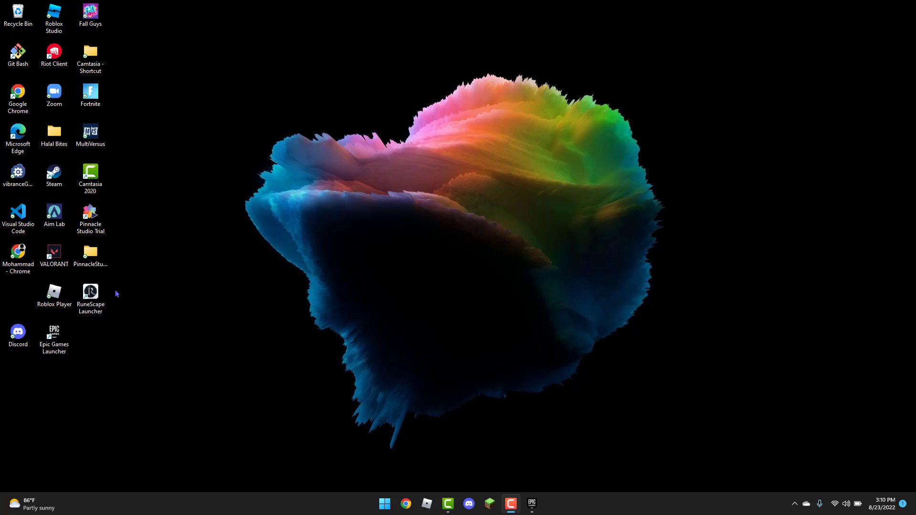
- Start verifying the Fall Guys game files from the Epic Games Launcher library
left_click(530, 502)
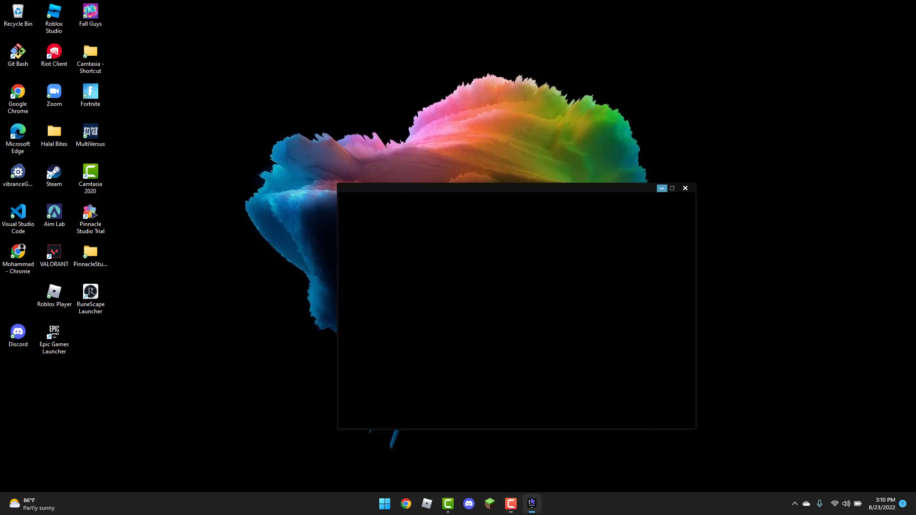
left_click(302, 166)
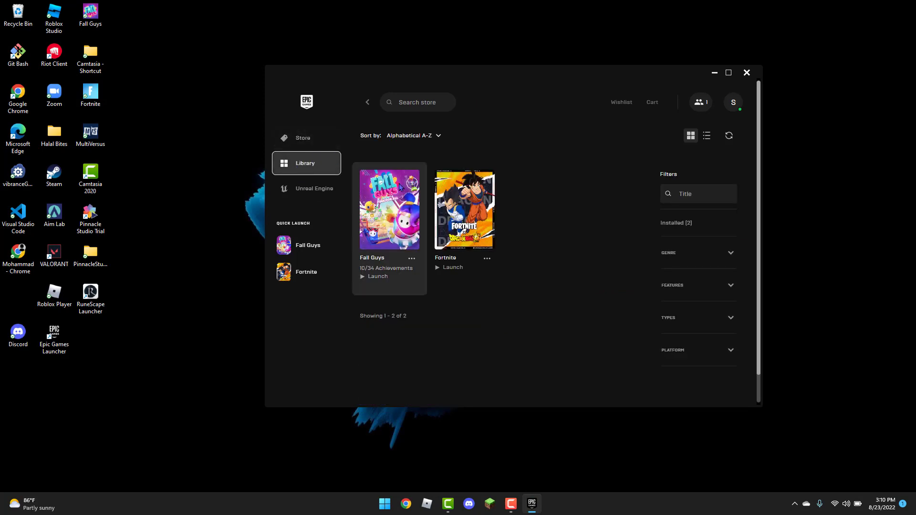
left_click(412, 260)
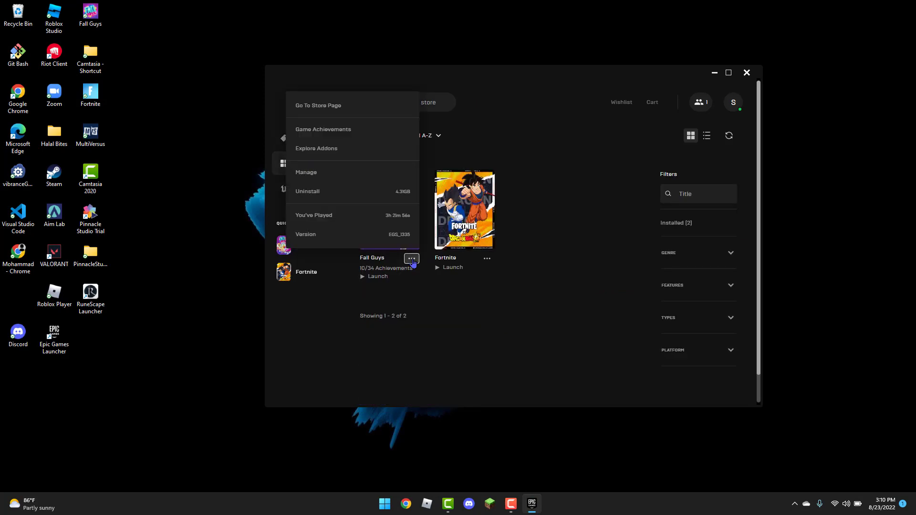
left_click(312, 174)
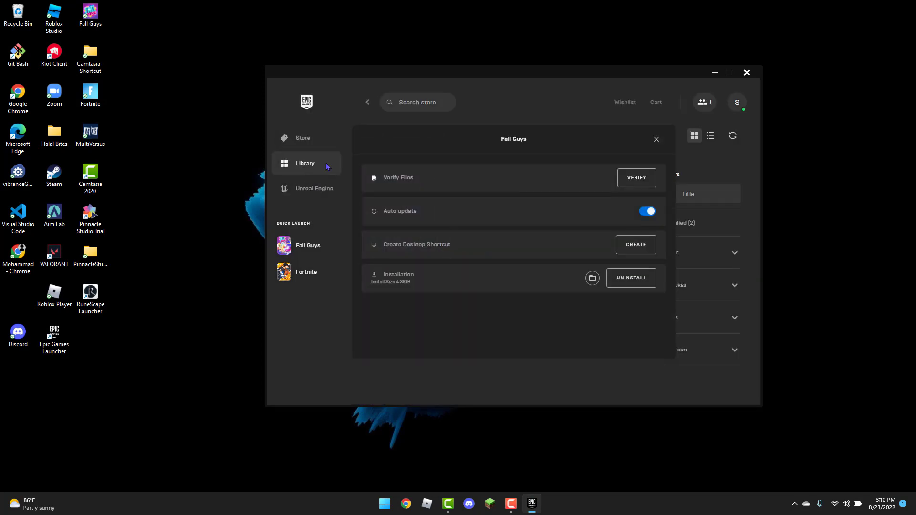
left_click(639, 179)
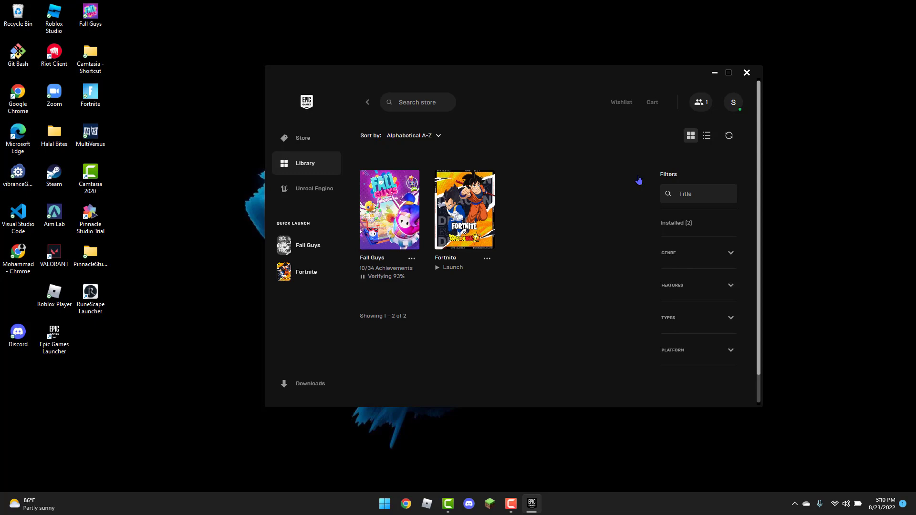
- Minimize the launcher and run ncpa.cpl from Start menu search to open Network Connections
left_click(715, 72)
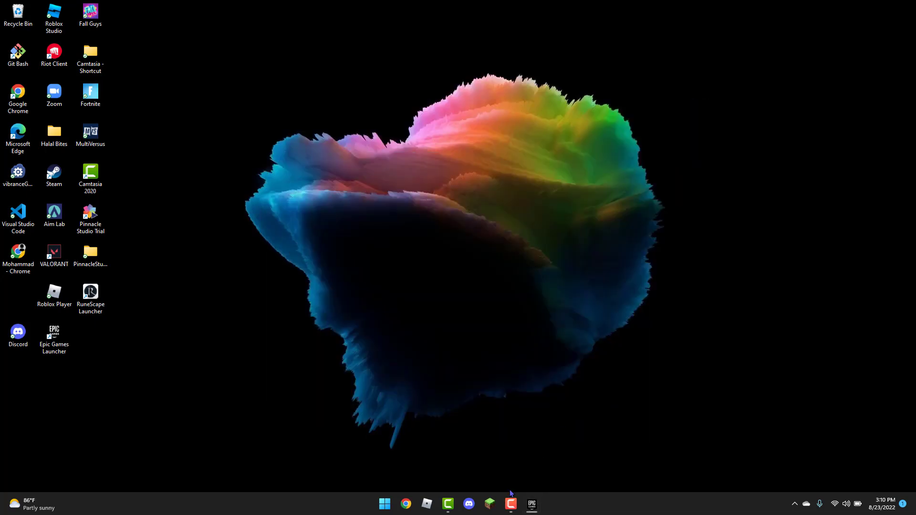
left_click(385, 504)
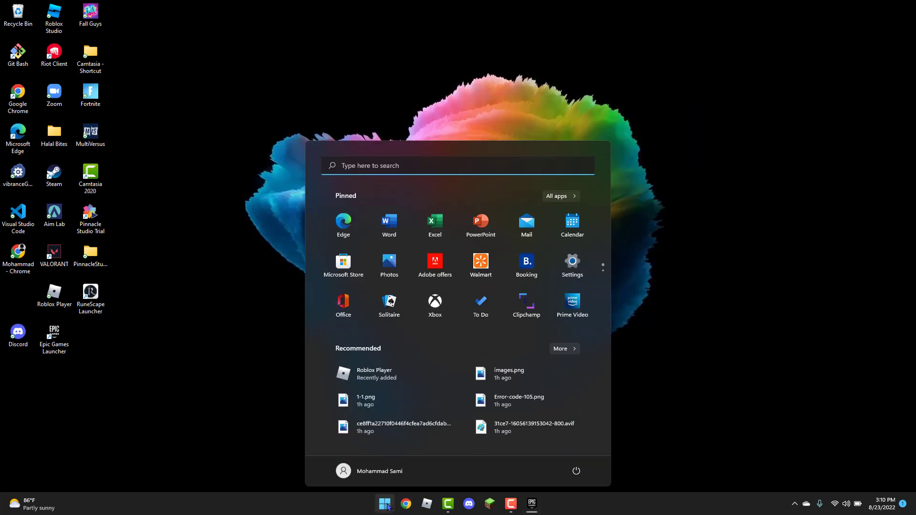
left_click(372, 166)
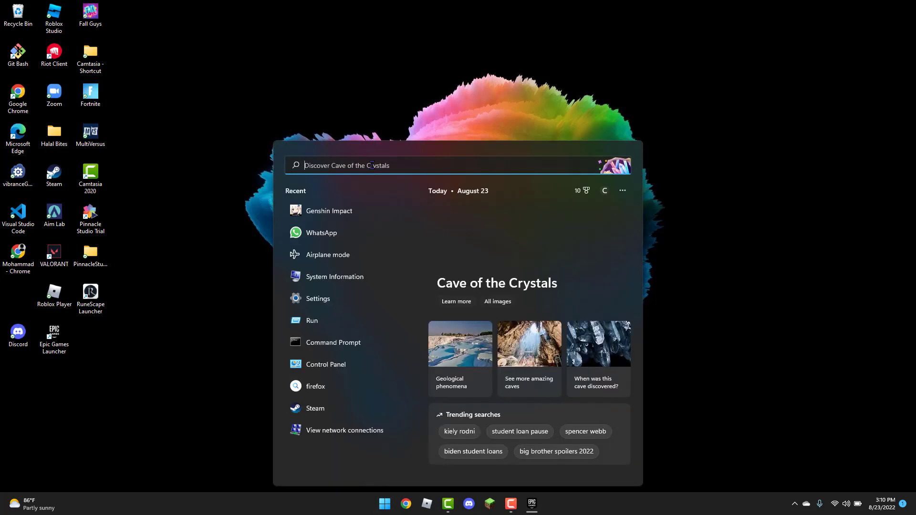
type("ncpa")
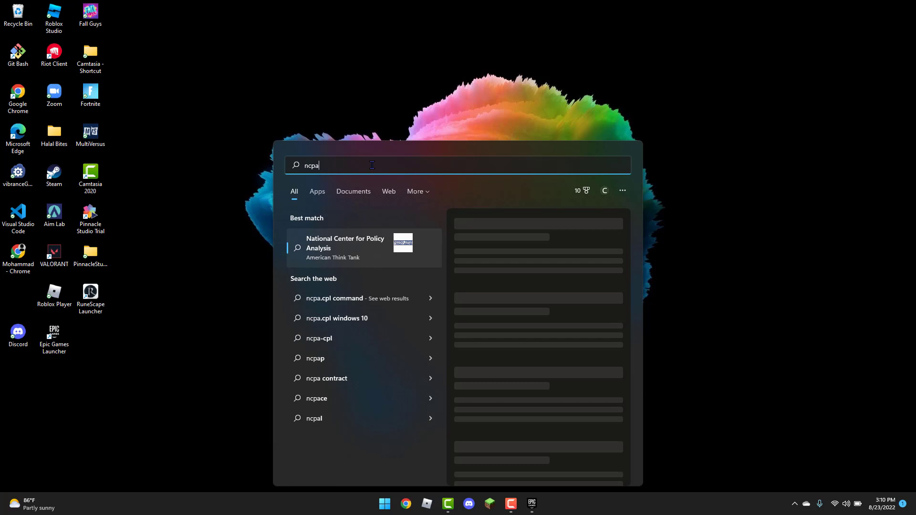
type(".cpl")
key("Return")
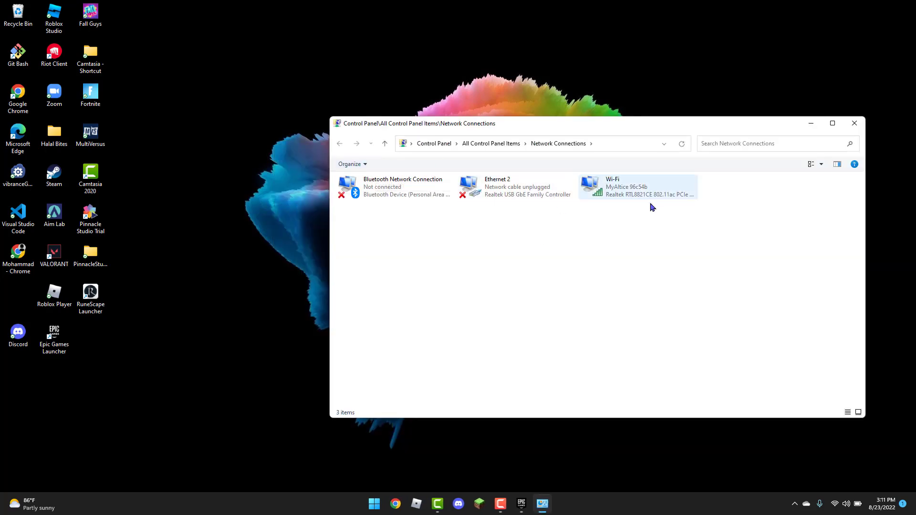
- Open the Properties of the Realtek Wi-Fi adapter from its context menu
right_click(605, 190)
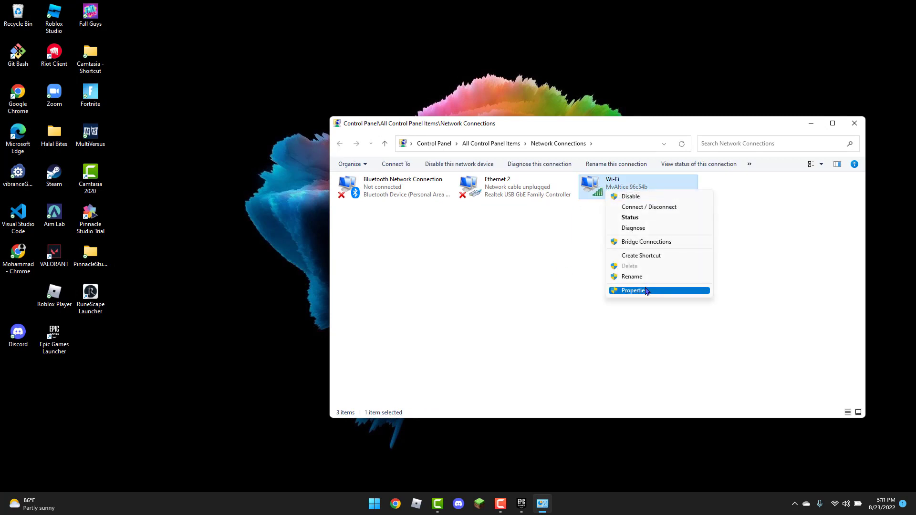
left_click(643, 291)
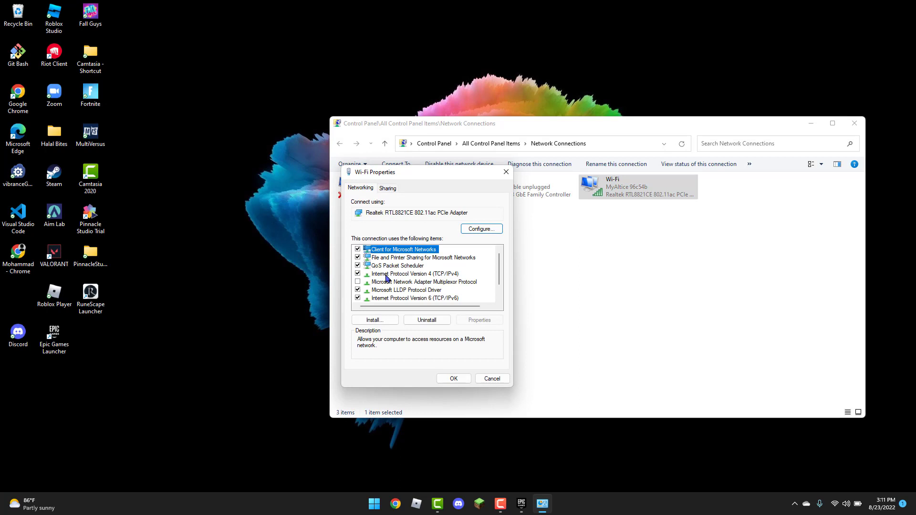
- Set Wi-Fi IPv4 preferred DNS to 8.8.8.8 and alternate DNS to 8.8.4.4, then confirm both dialogs
double_click(385, 274)
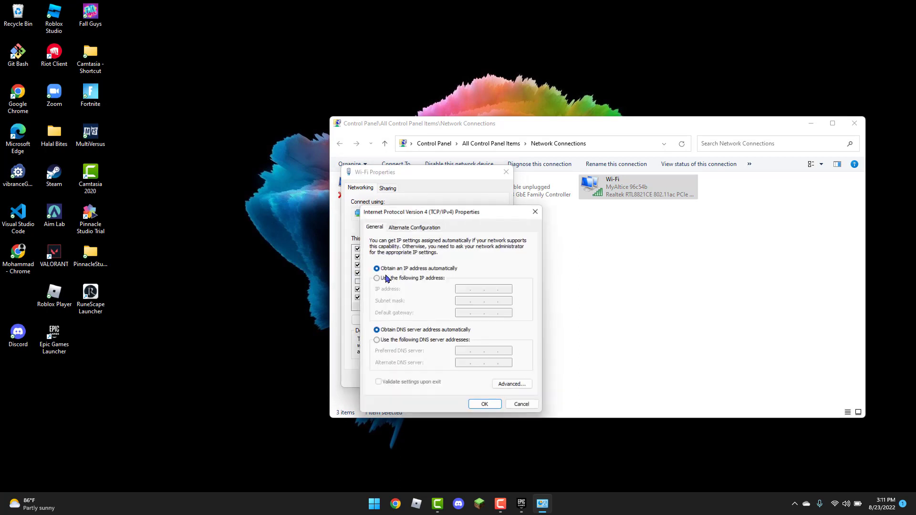
left_click(410, 343)
left_click(475, 352)
type("8 . 8 . 8 . 8")
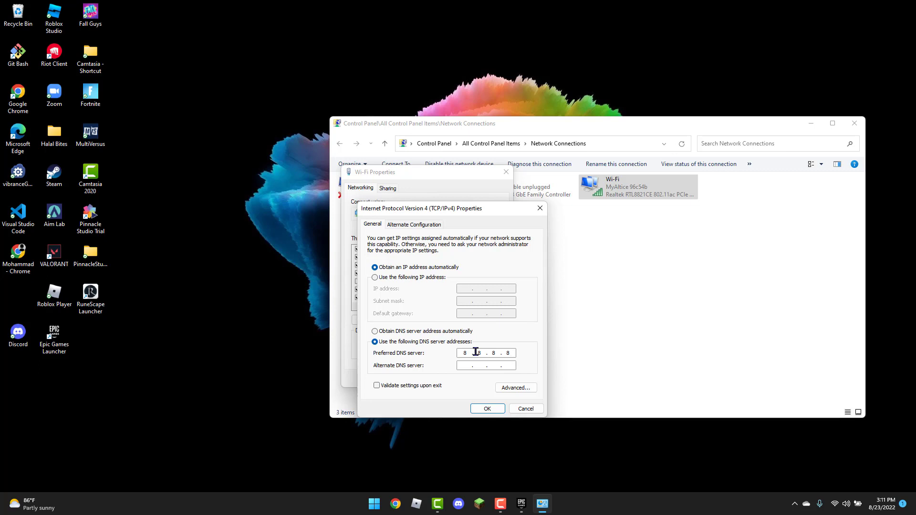
left_click(465, 366)
left_click(486, 410)
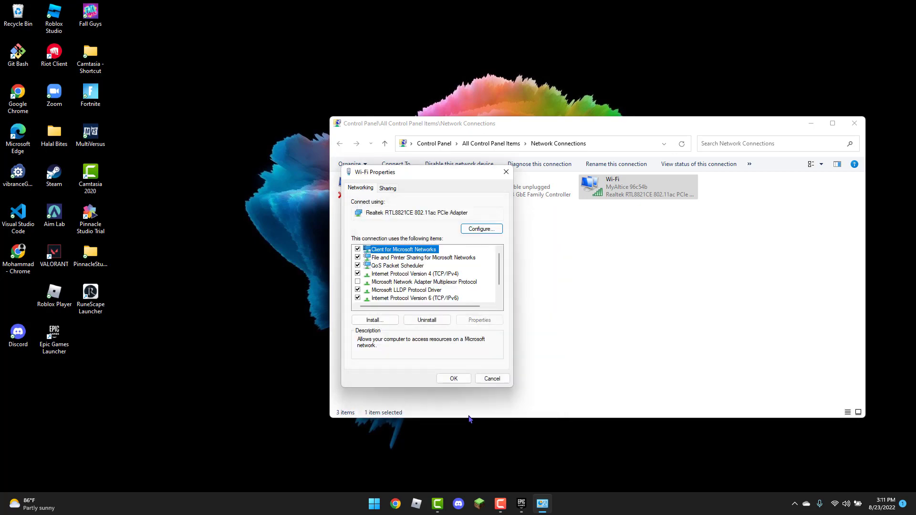
left_click(451, 377)
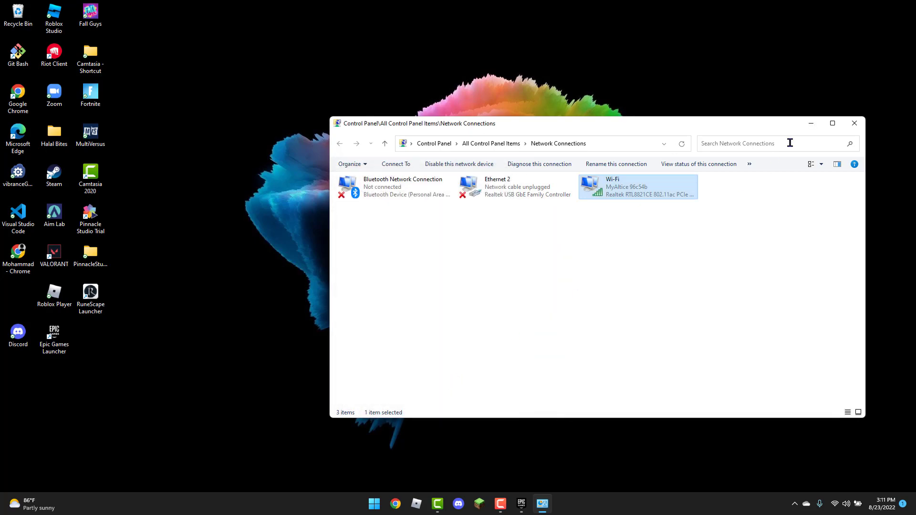
left_click_drag(766, 126, 684, 108)
left_click(772, 111)
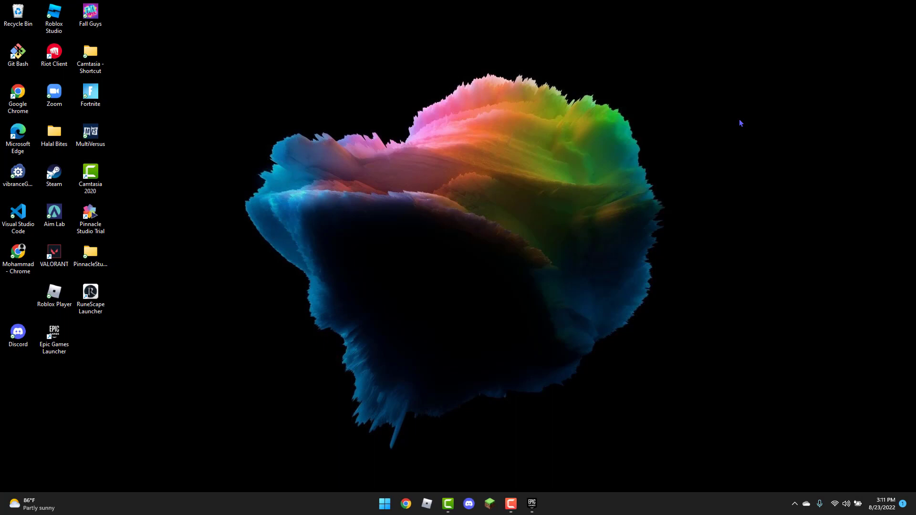